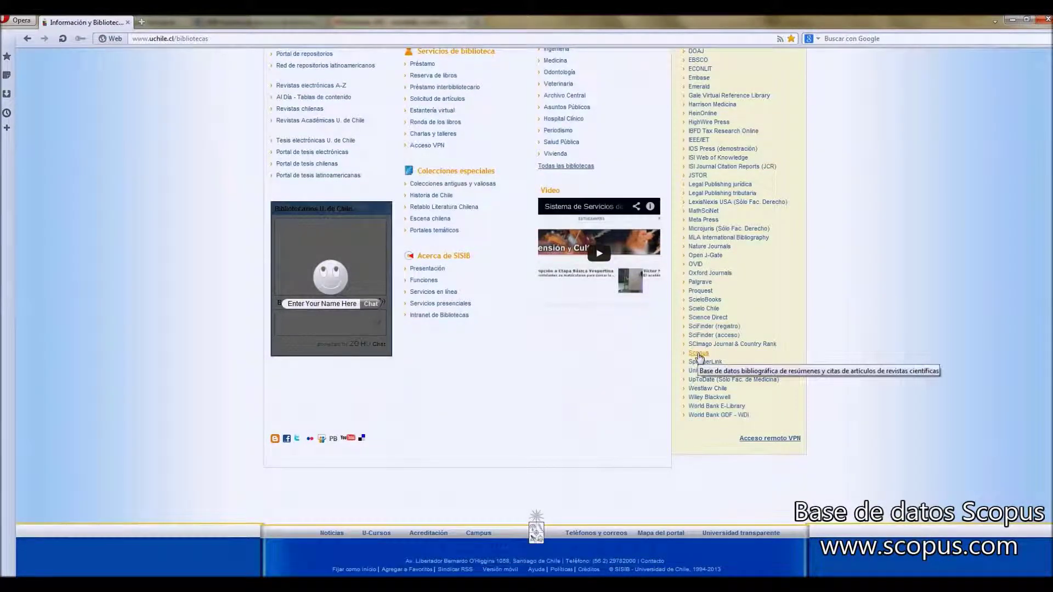
- Open Scopus in a new tab from the library's electronic resources list
click(698, 356)
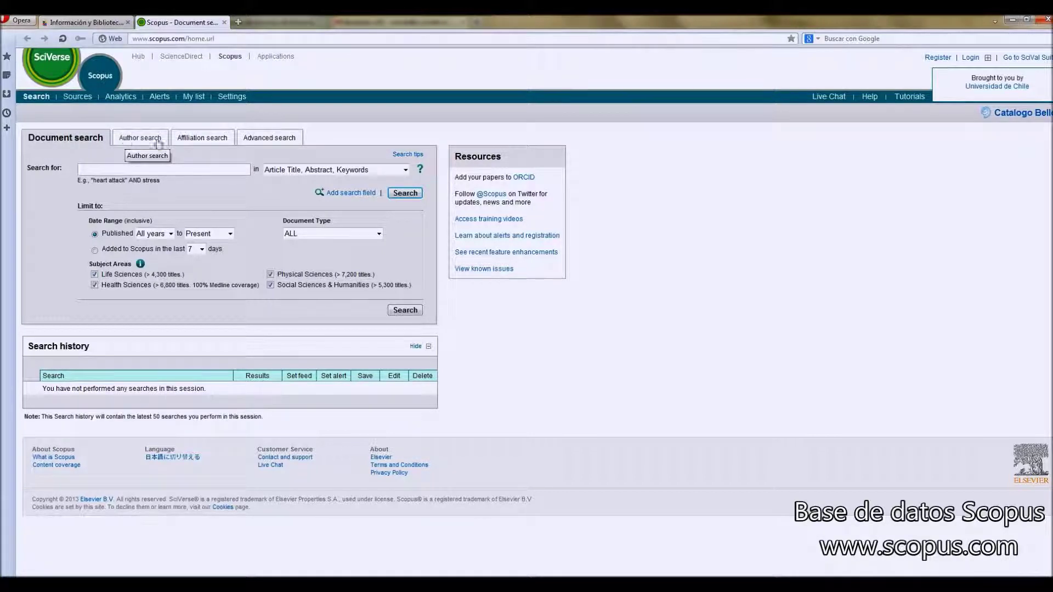
- Switch the Scopus search page to the Affiliation search tab
double_click(203, 142)
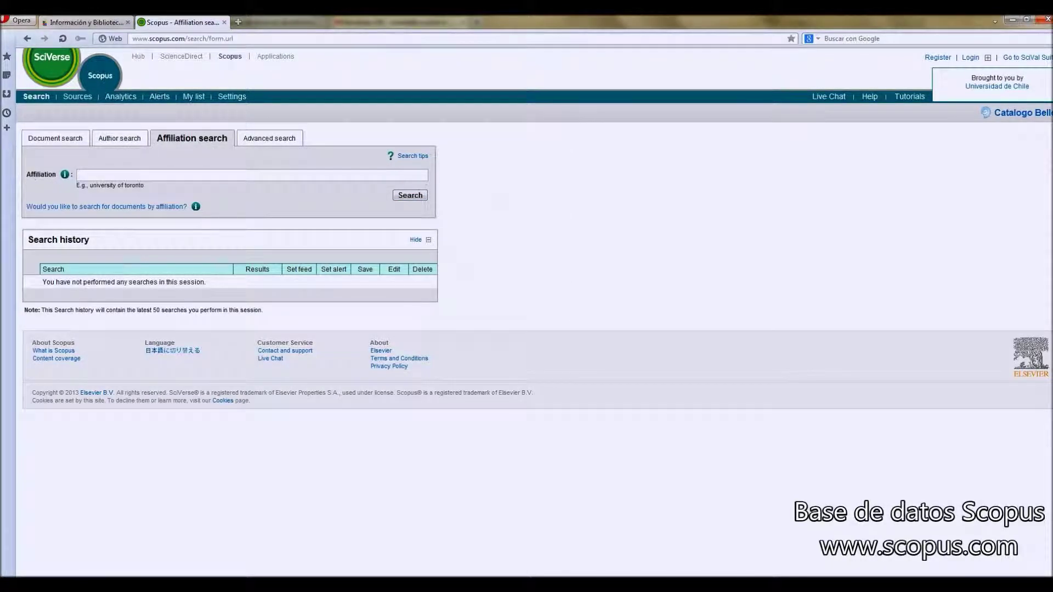
mouse_move(66, 177)
drag(77, 188, 150, 186)
click(150, 186)
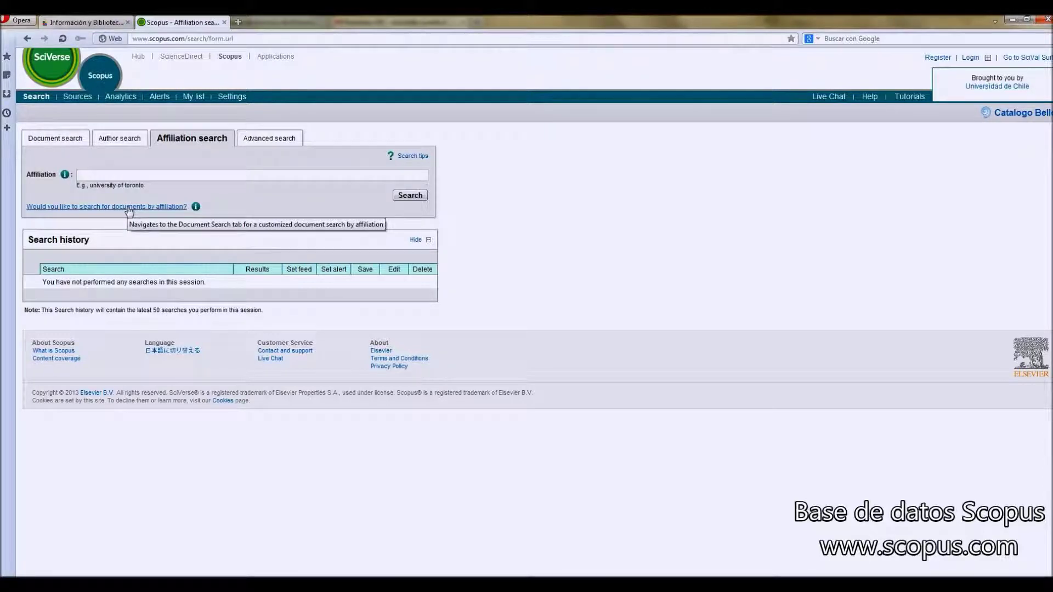
- Open the document search by affiliation and highlight the Document search heading
click(74, 212)
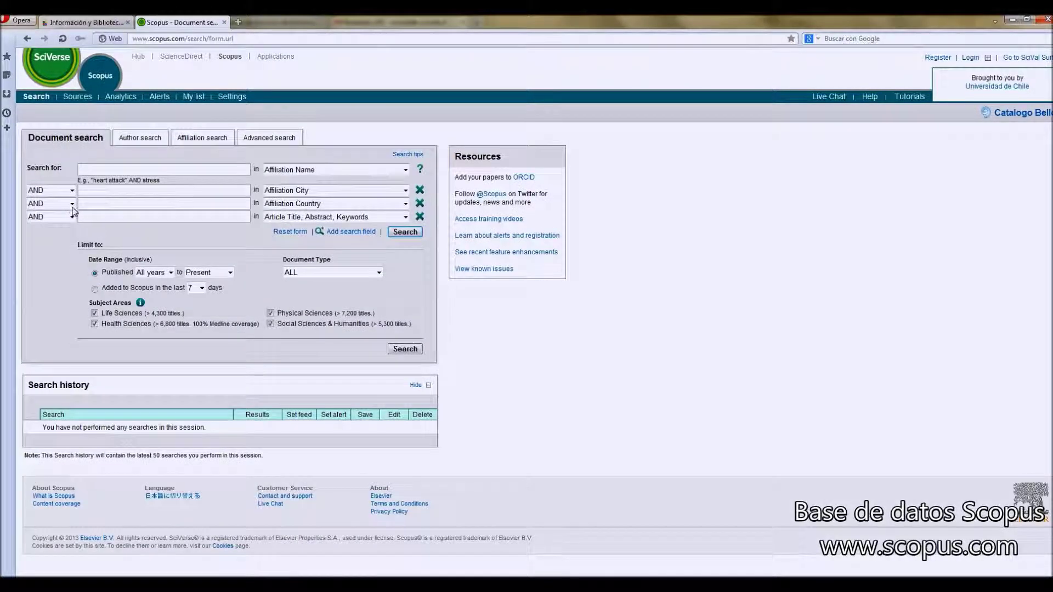
drag(26, 137, 108, 147)
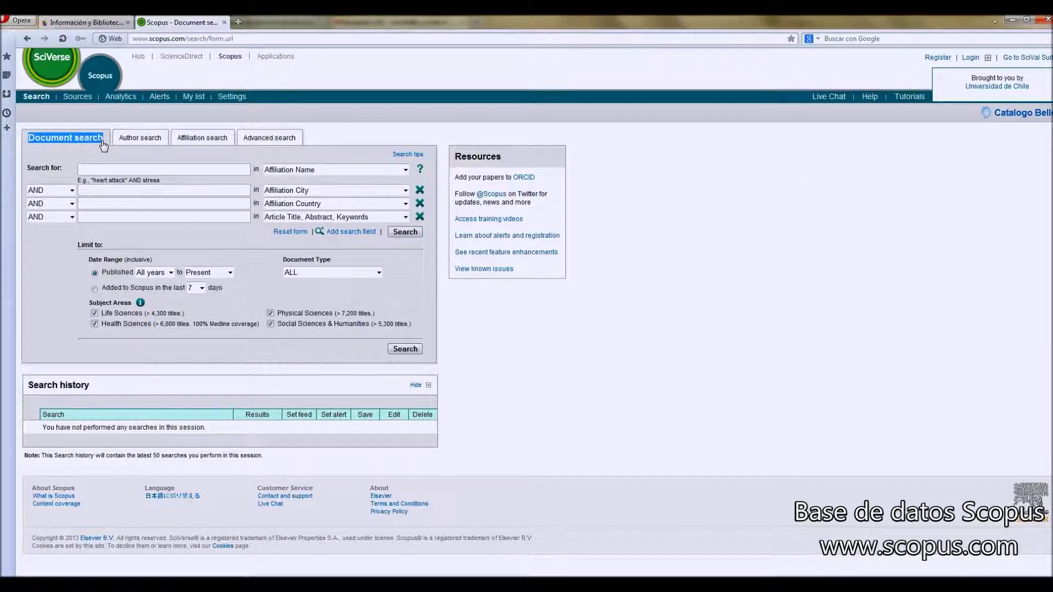
click(103, 153)
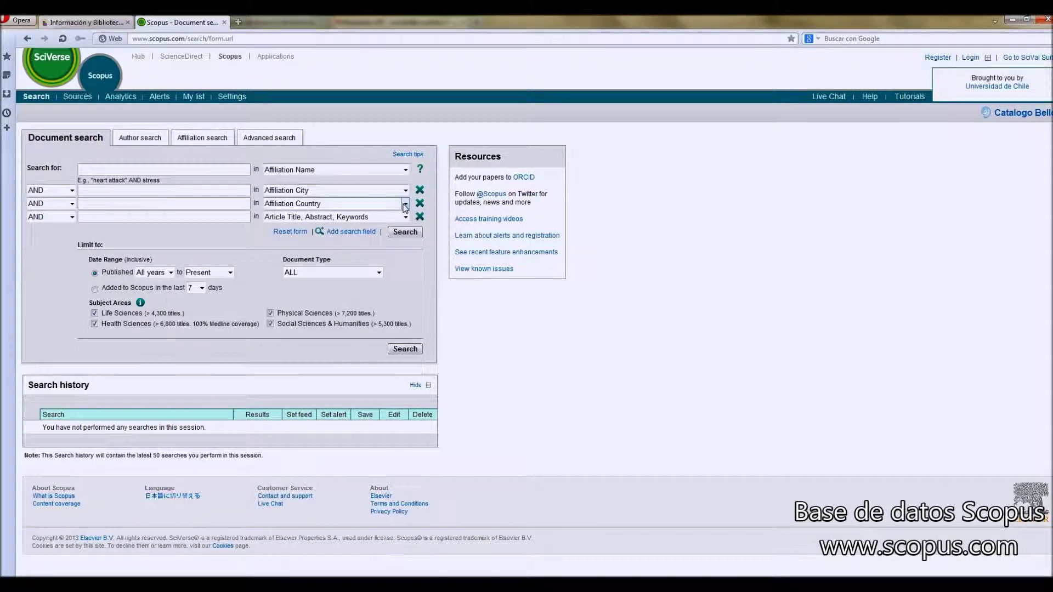
- Point out the Affiliation Country, City and Name fields, then return to Affiliation search
click(224, 216)
click(223, 191)
click(217, 171)
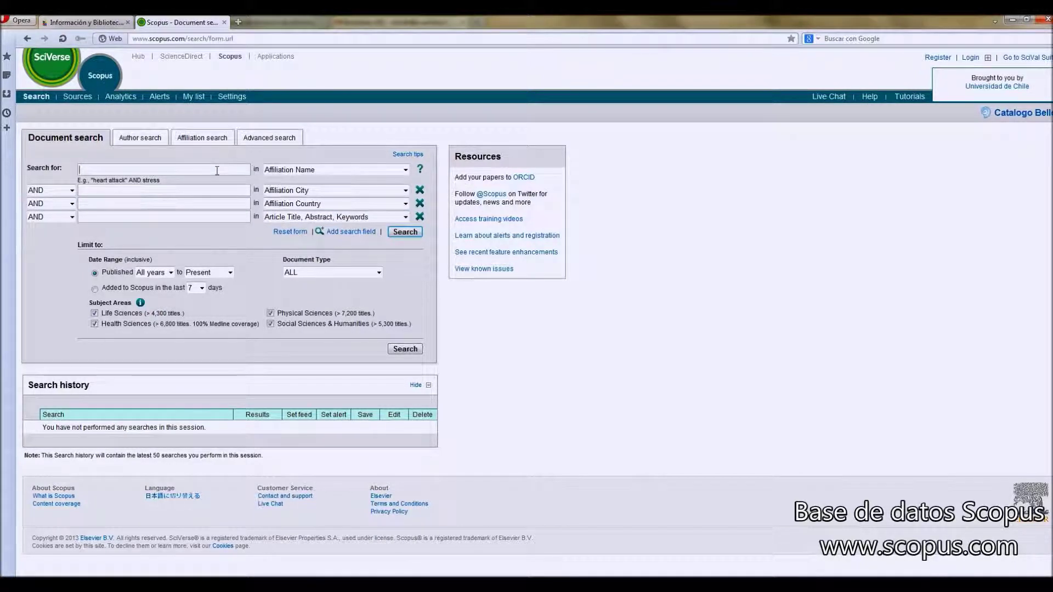
click(203, 139)
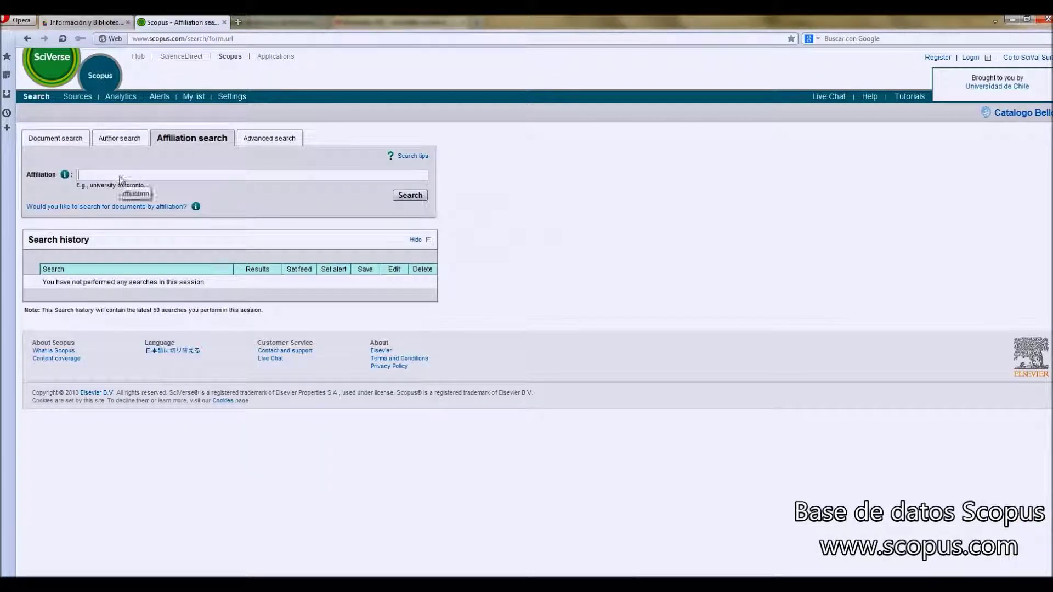
- Search affiliations for 'universidad de chile', returning 30 results
click(120, 175)
text(universidad)
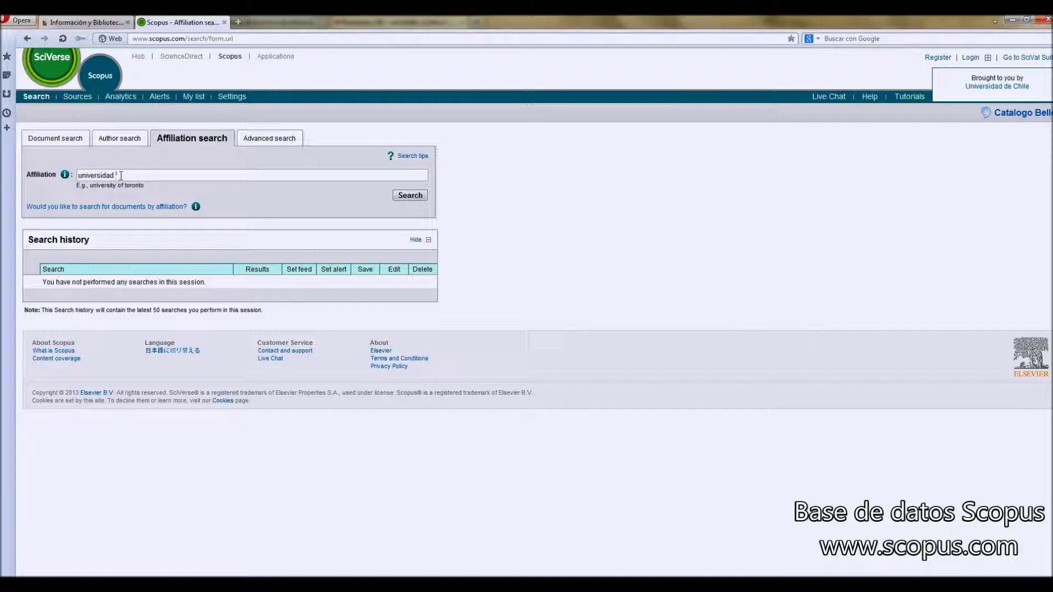
text( de chile)
click(410, 195)
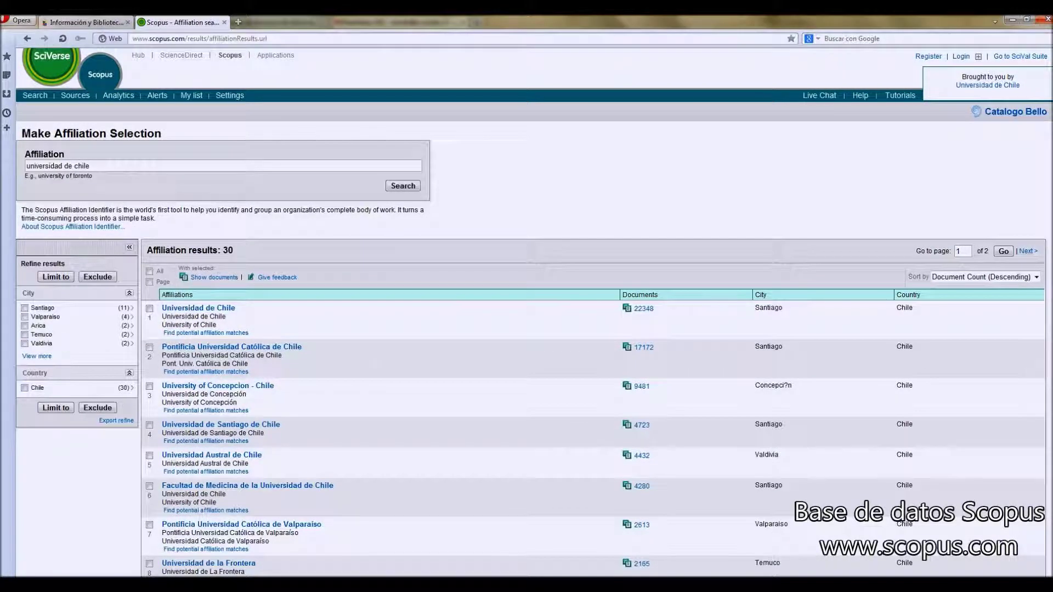
- Expand the City filter to list all cities and review the sort orders without changing them
scroll(526, 313, down, 5)
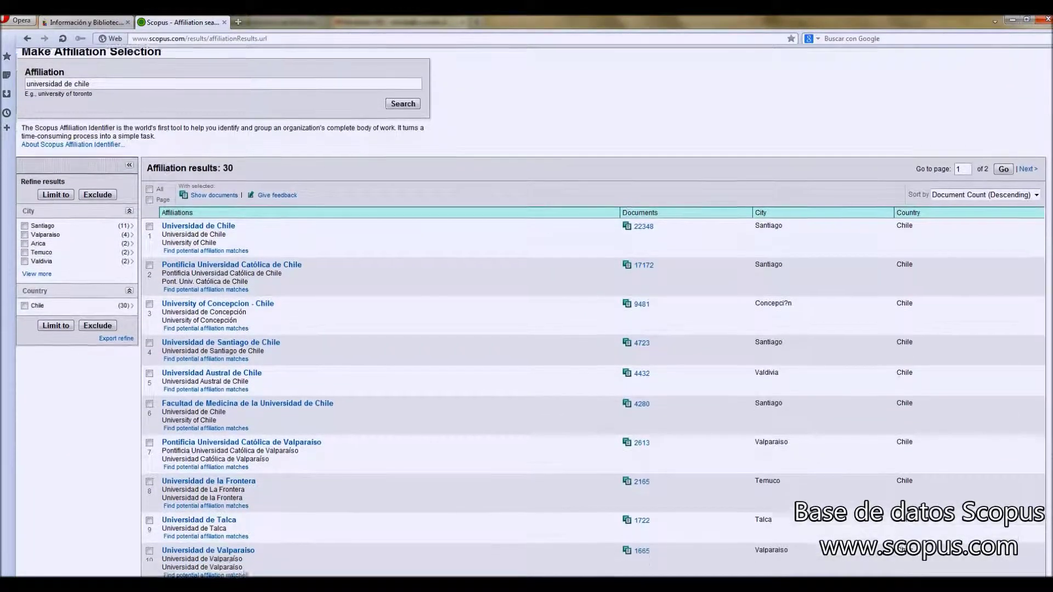
scroll(527, 313, down, 2)
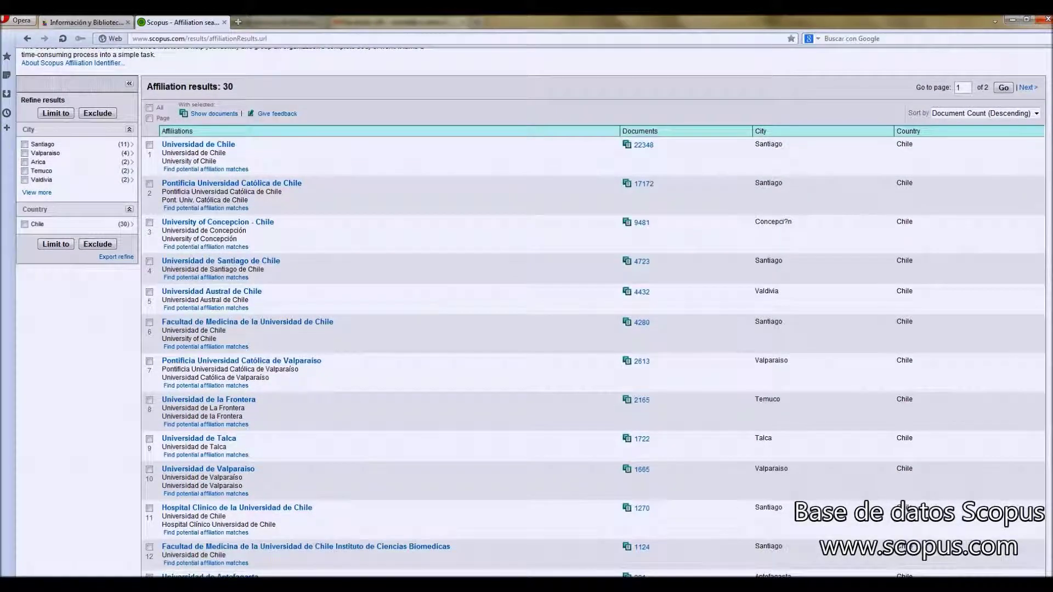
scroll(526, 313, up, 7)
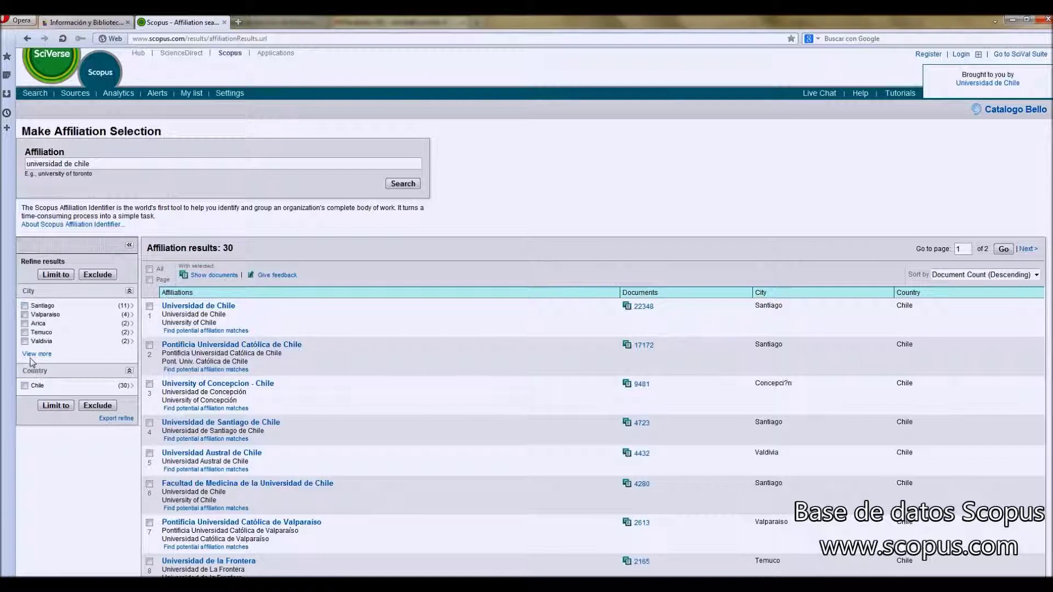
click(34, 355)
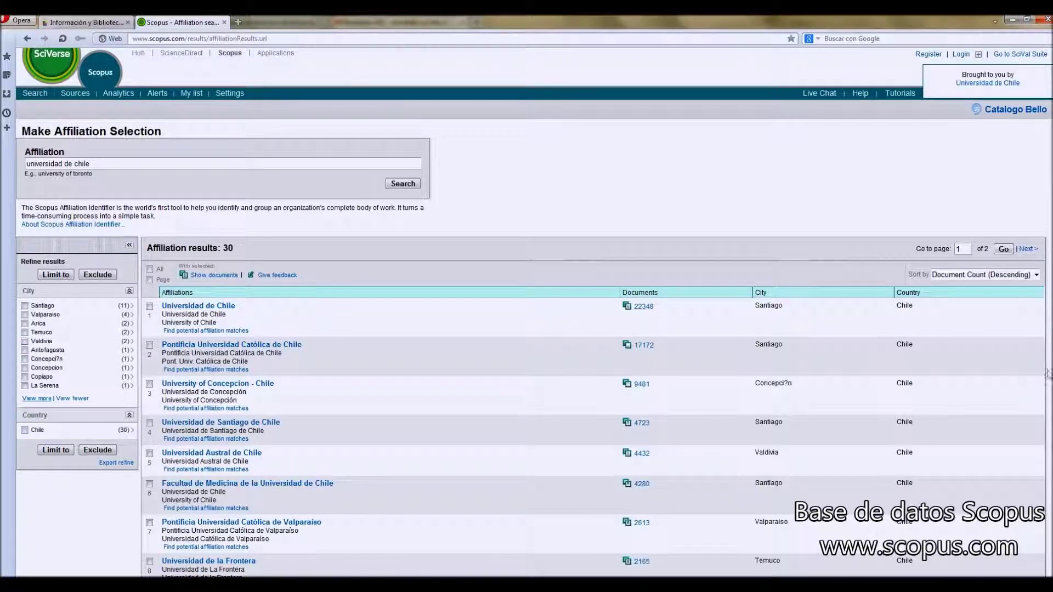
scroll(1036, 245, down, 2)
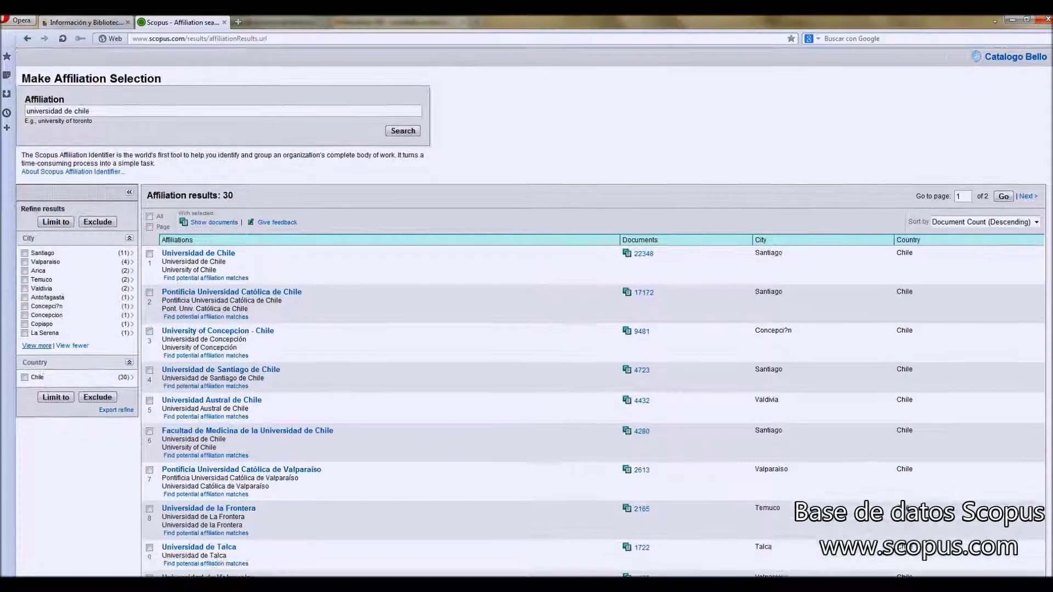
click(1037, 223)
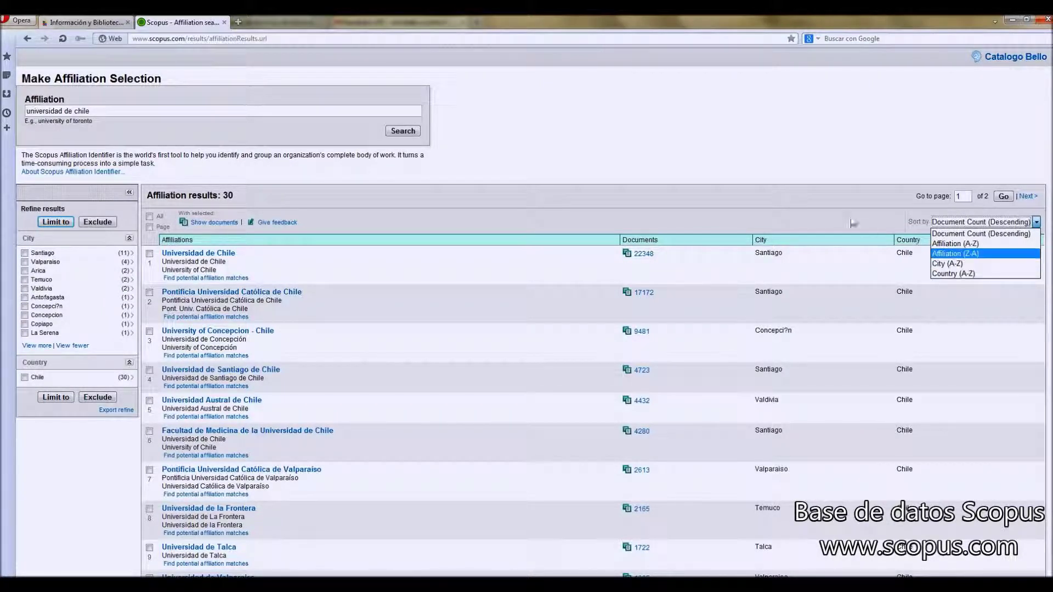
click(808, 196)
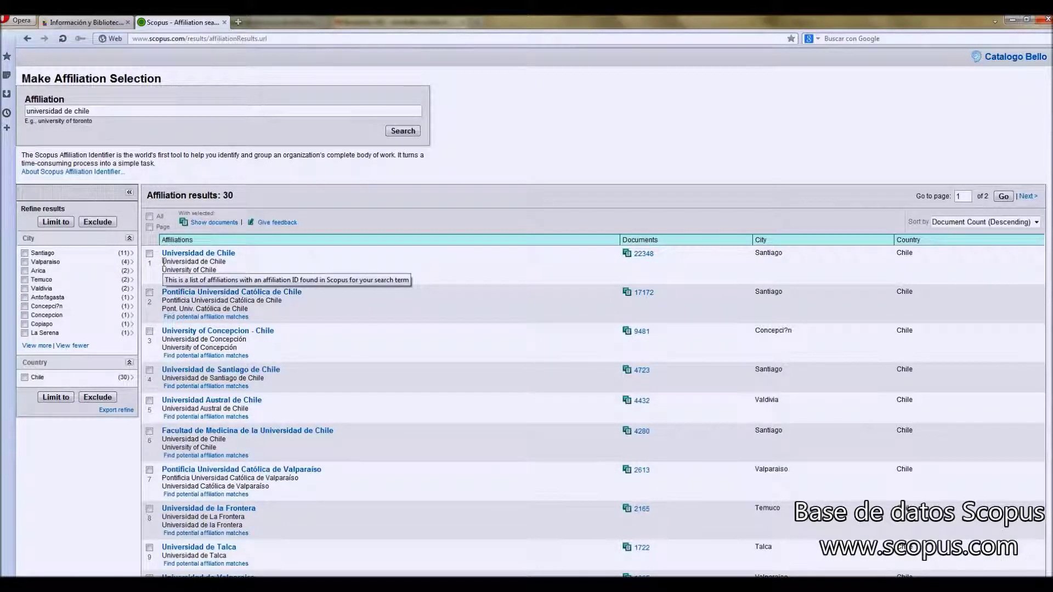
- Highlight the Universidad de Chile name variants and open its affiliation profile
drag(163, 263, 217, 270)
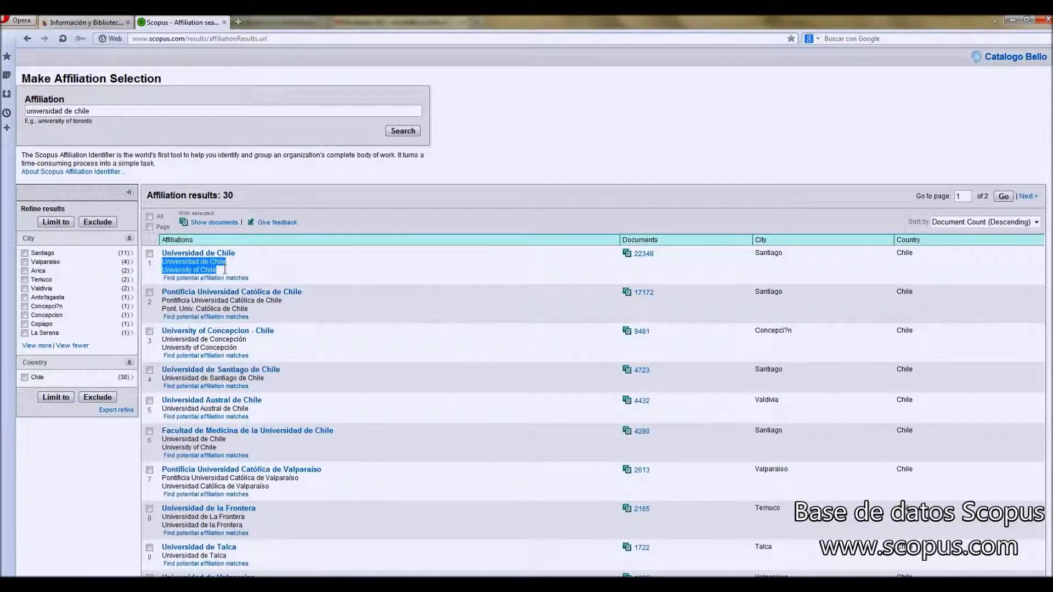
click(320, 282)
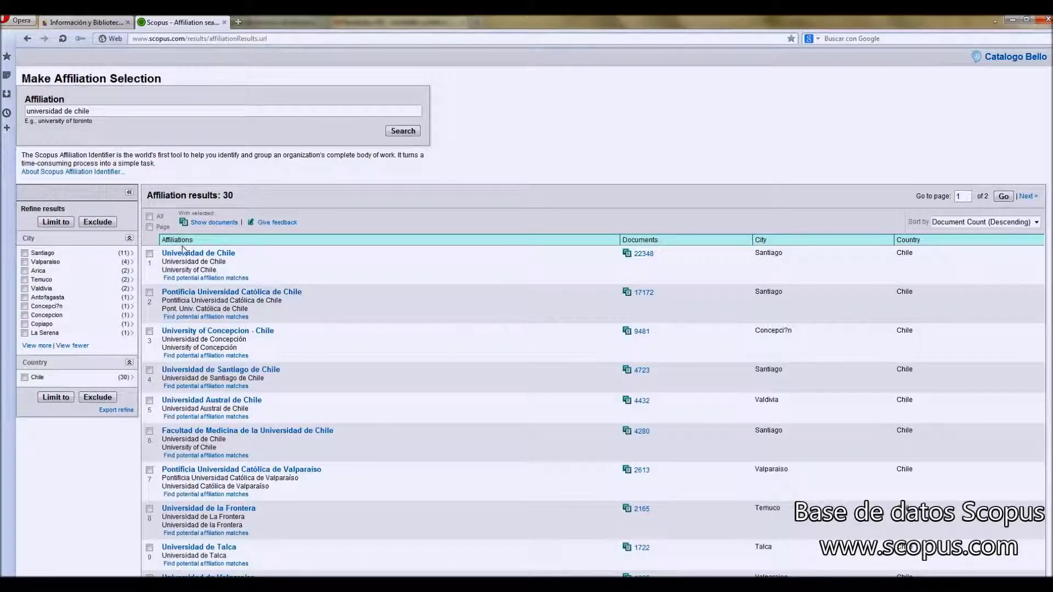
click(220, 254)
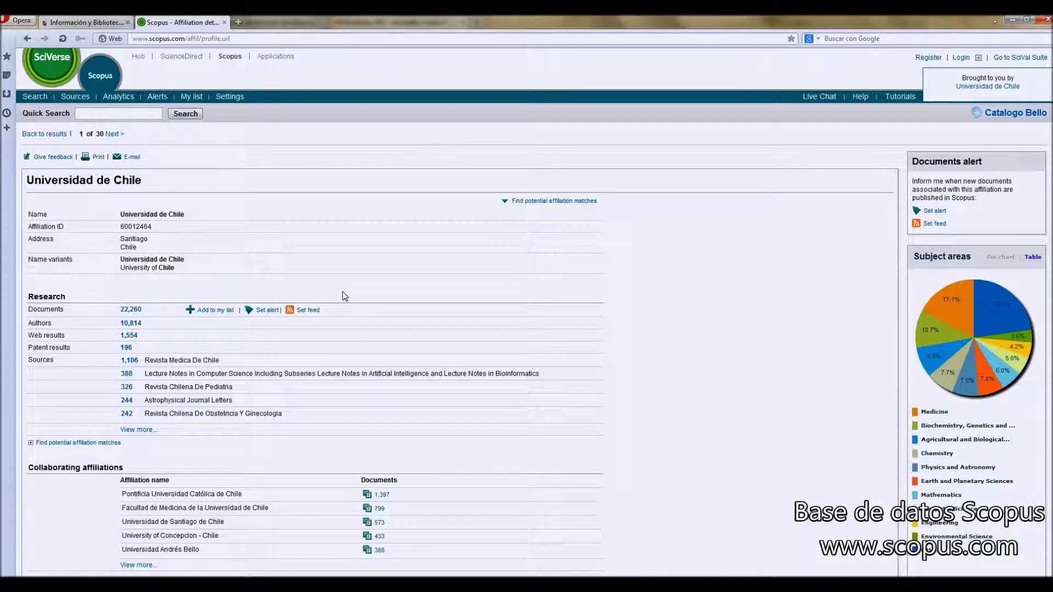
- Highlight the Affiliation ID, then scroll down to highlight the top five sources
scroll(1049, 171, down, 2)
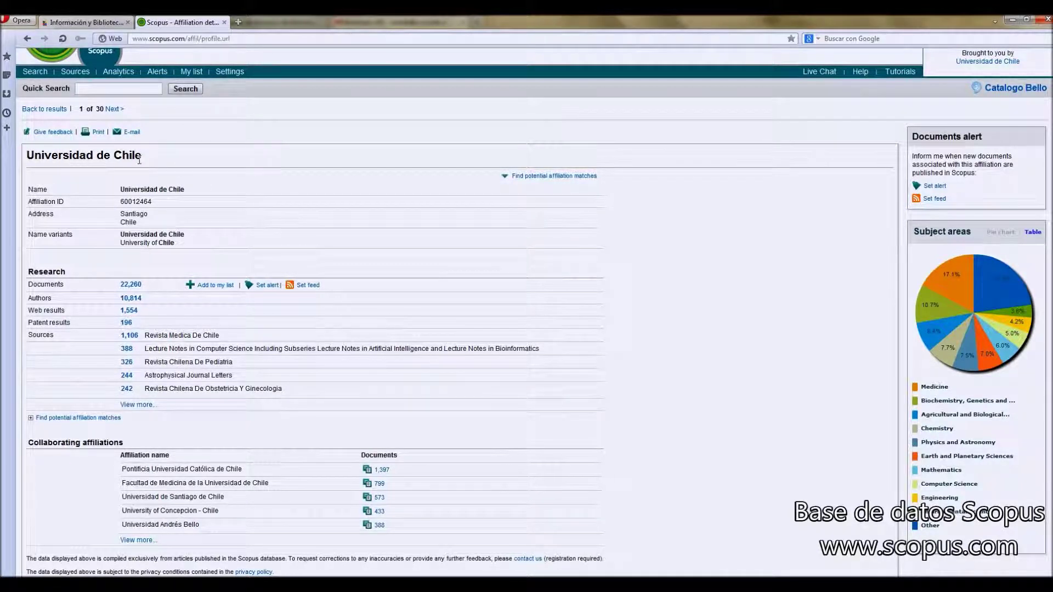
drag(154, 202, 124, 203)
click(115, 211)
scroll(140, 245, down, 3)
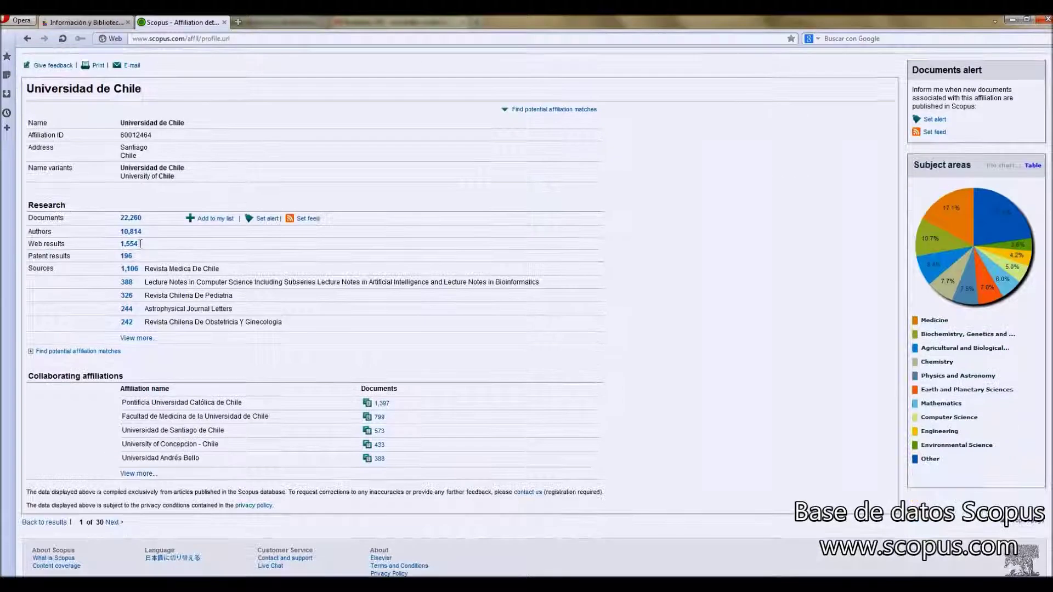
scroll(141, 244, down, 2)
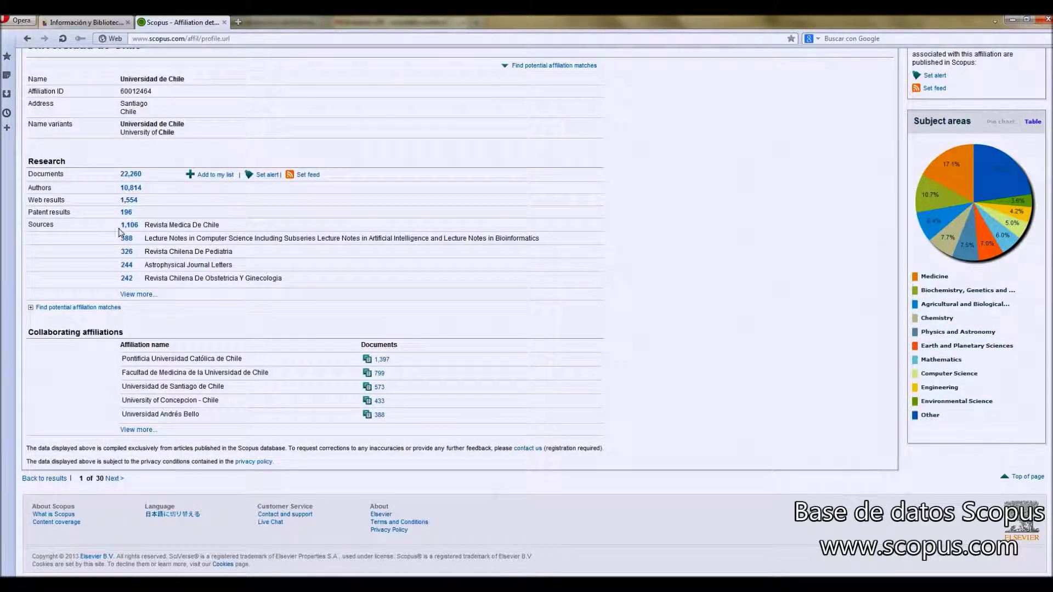
drag(119, 224, 254, 286)
click(248, 299)
click(130, 295)
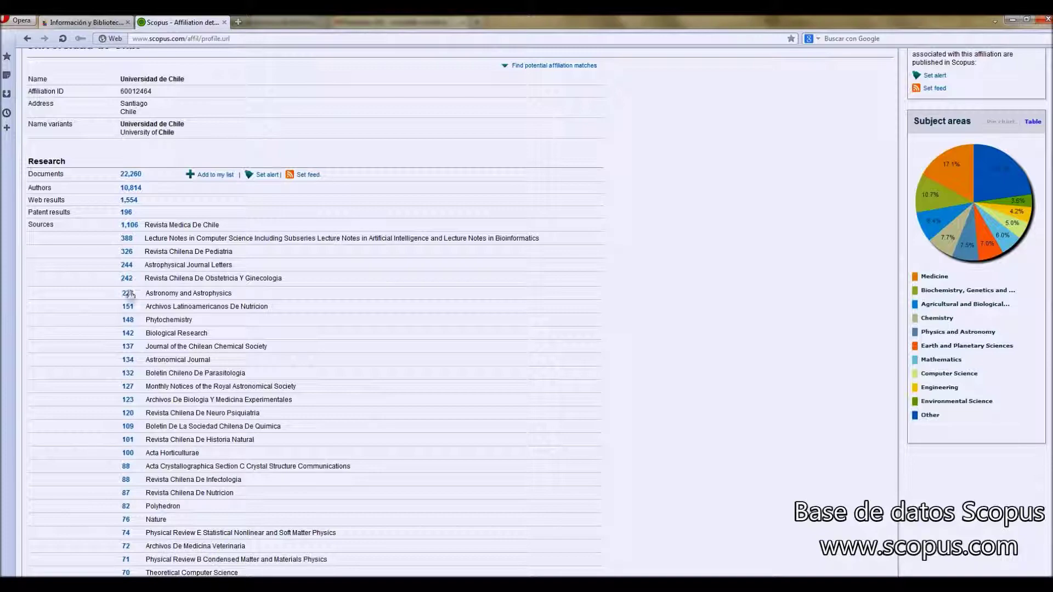
scroll(129, 305, down, 3)
scroll(130, 305, down, 5)
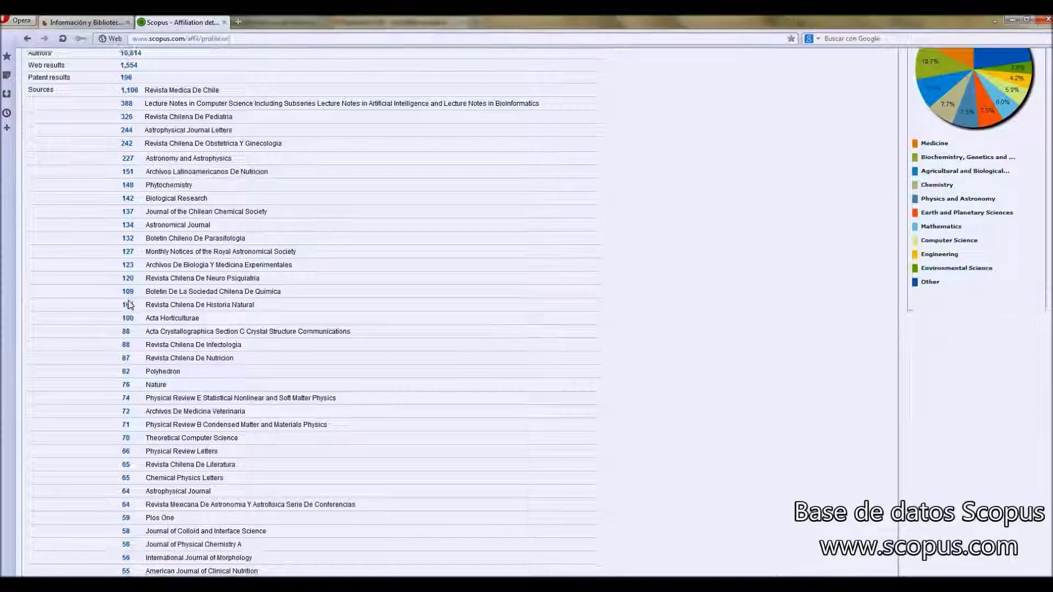
scroll(129, 305, down, 3)
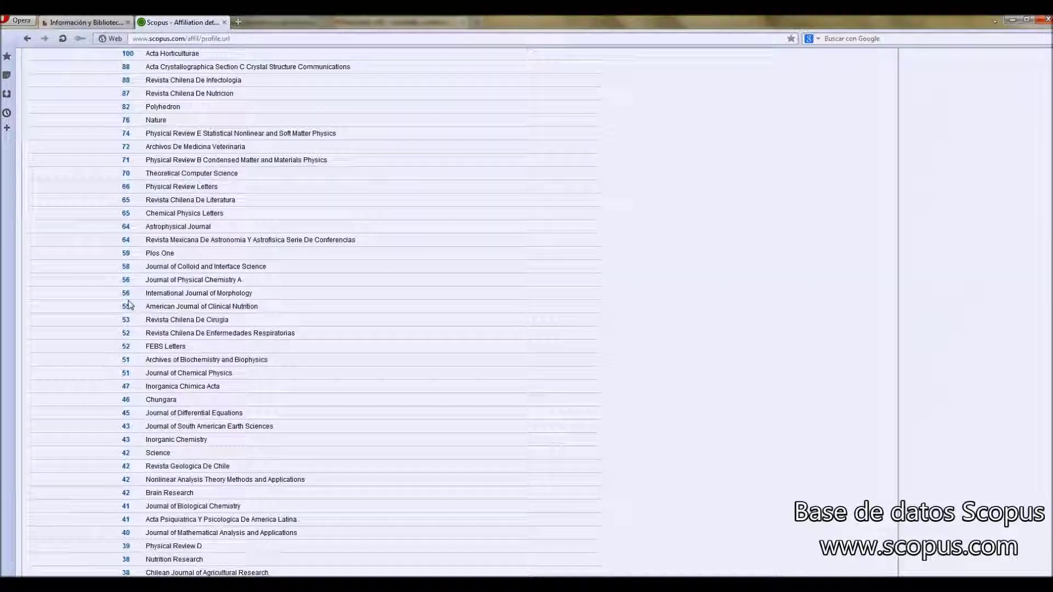
scroll(129, 305, down, 20)
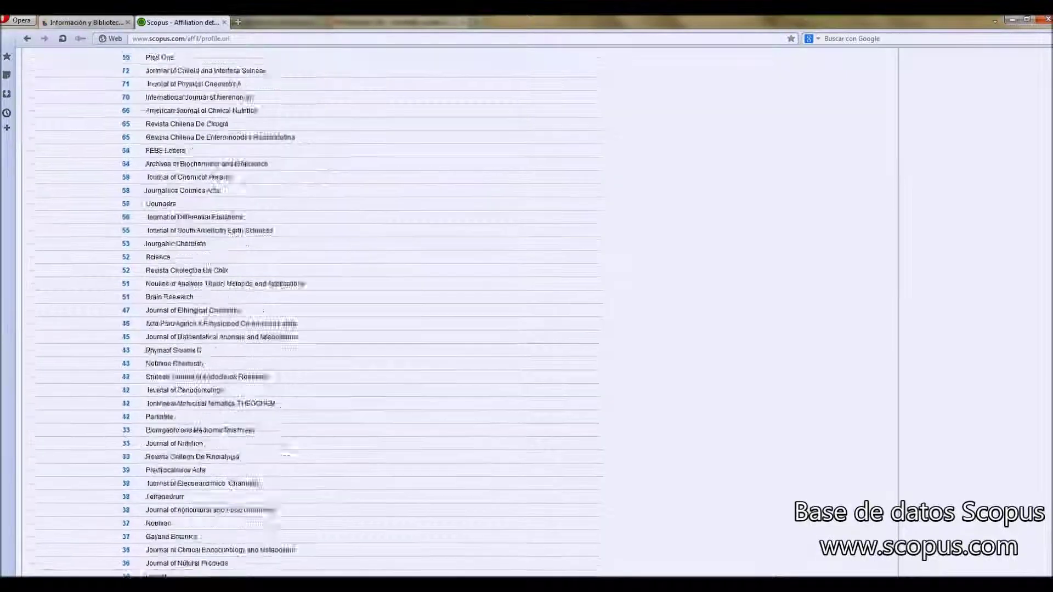
scroll(130, 442, down, 2)
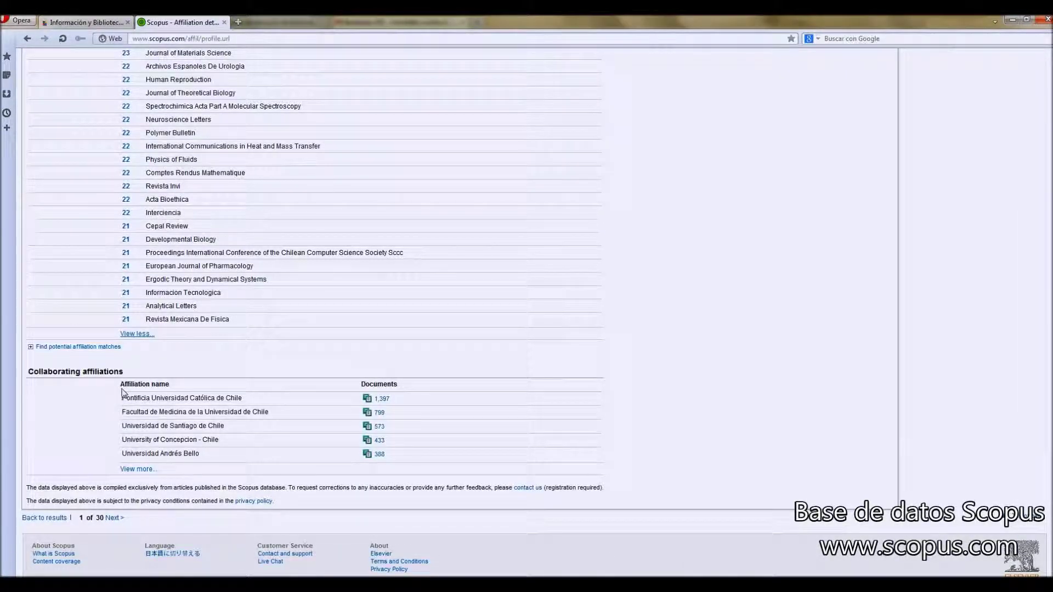
drag(122, 397, 241, 399)
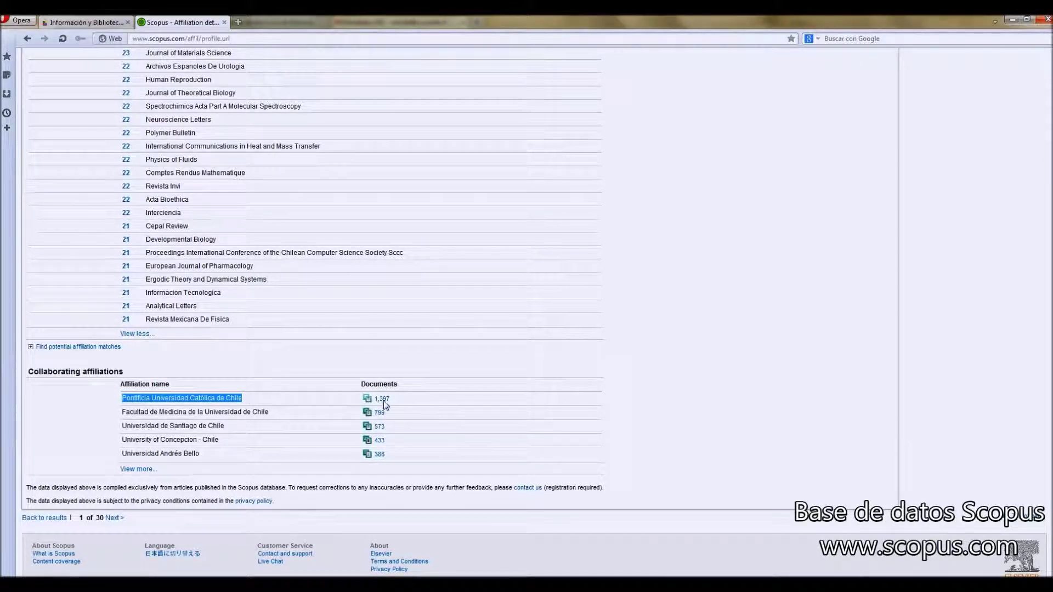
double_click(260, 412)
triple_click(278, 414)
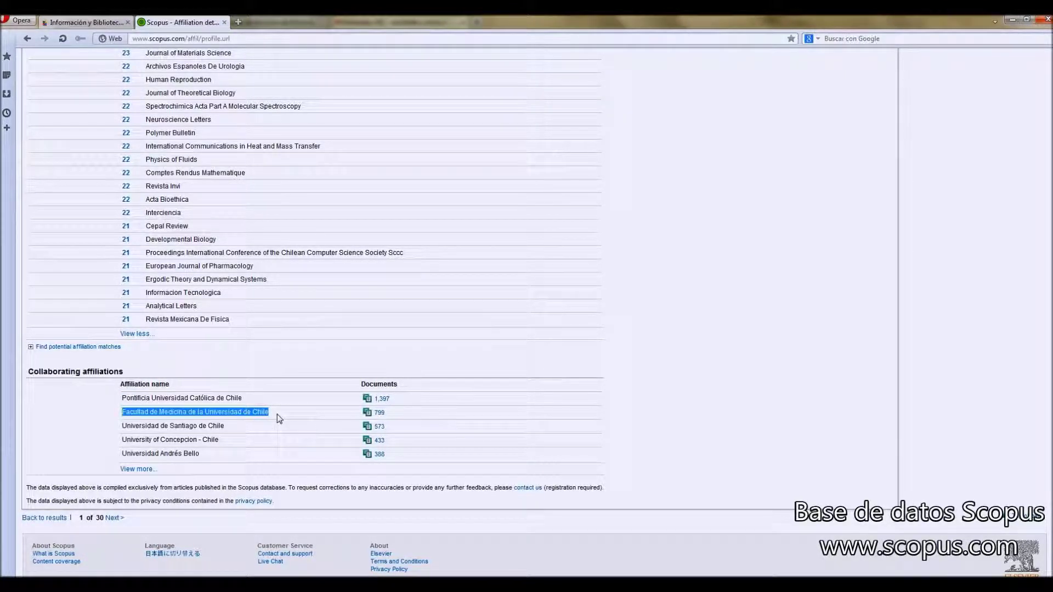
click(248, 437)
double_click(225, 453)
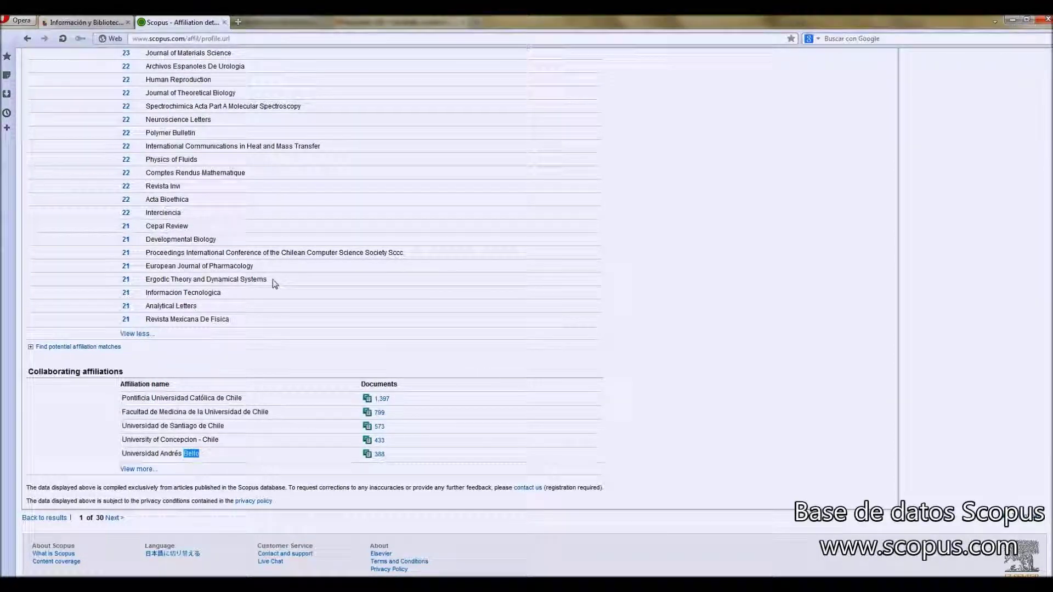
scroll(283, 284, up, 4)
scroll(285, 284, up, 15)
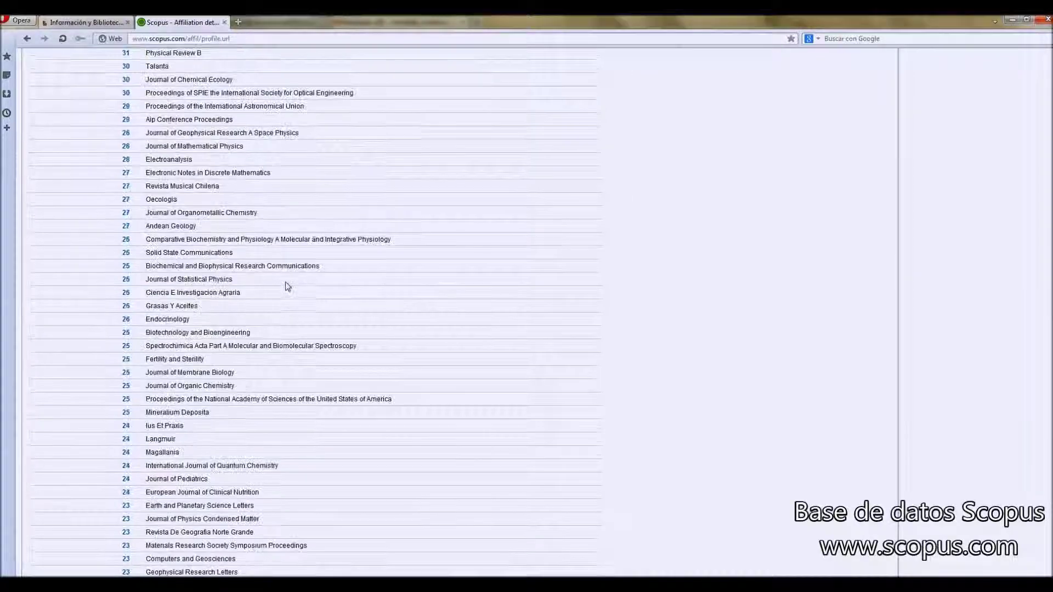
scroll(286, 285, up, 3)
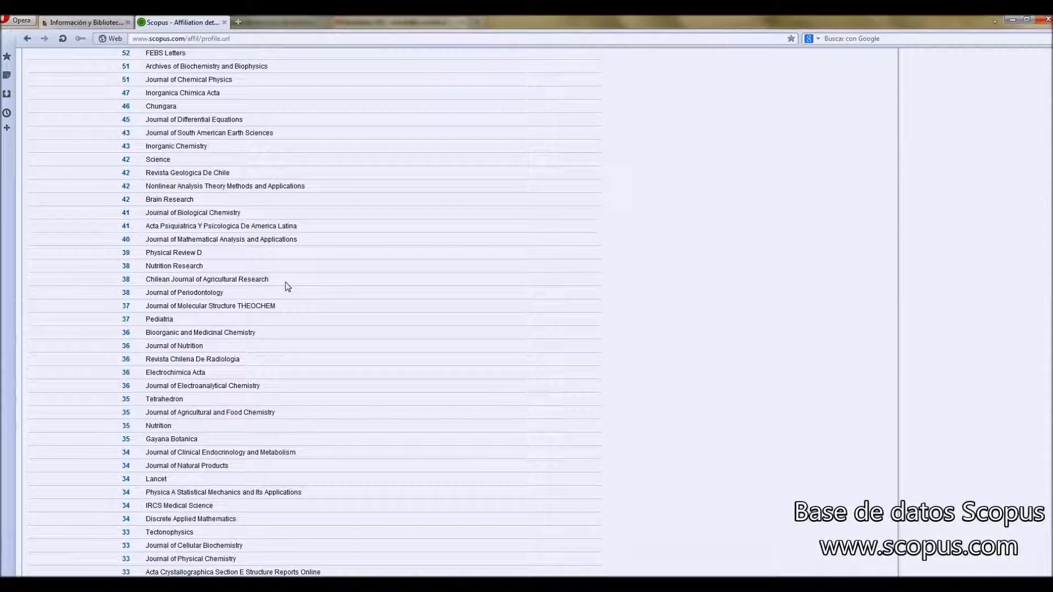
scroll(287, 286, down, 3)
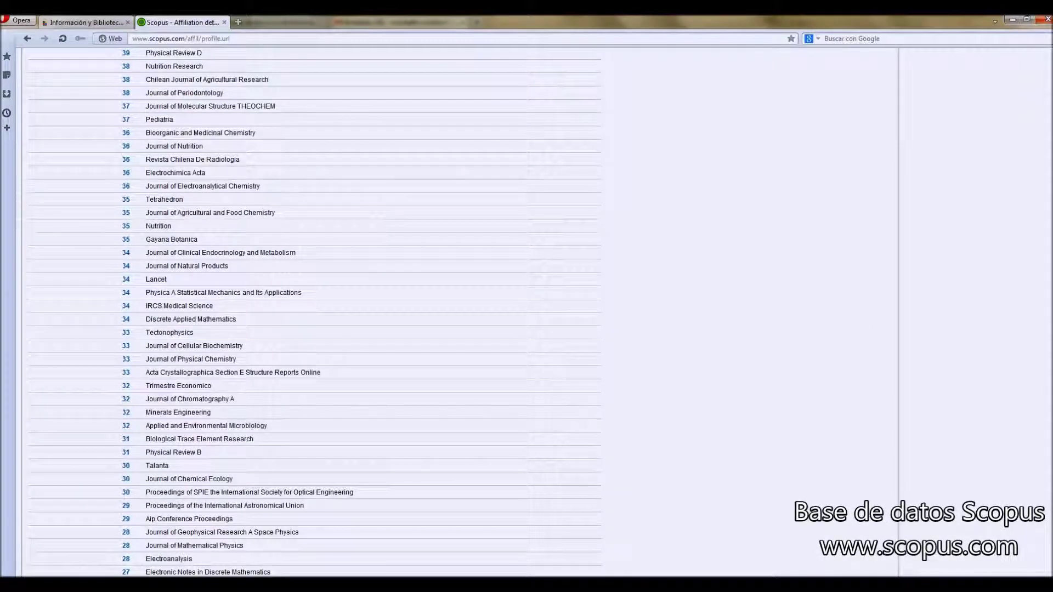
scroll(316, 312, up, 17)
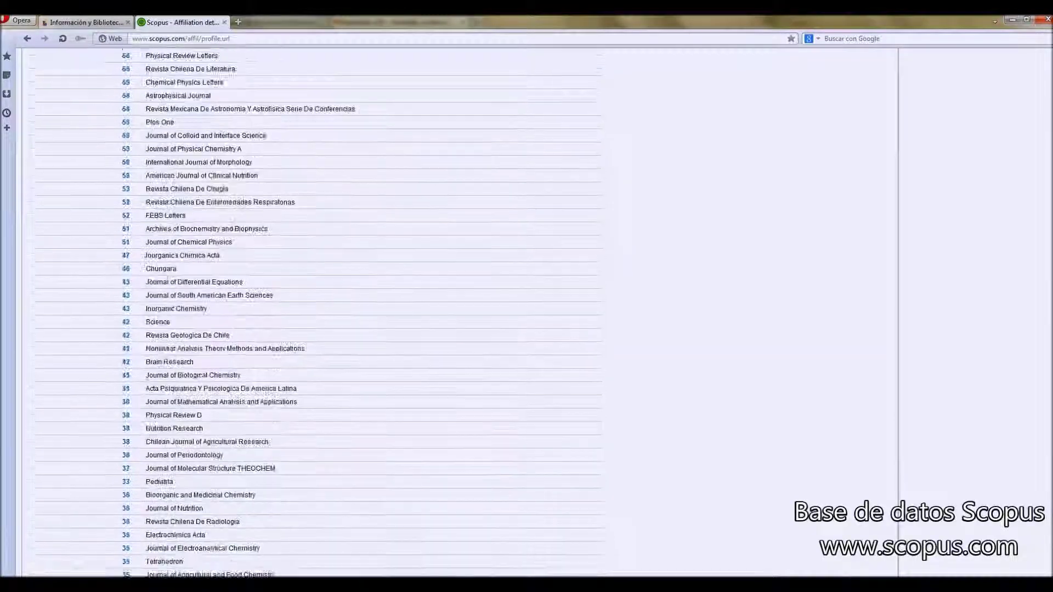
scroll(315, 313, up, 7)
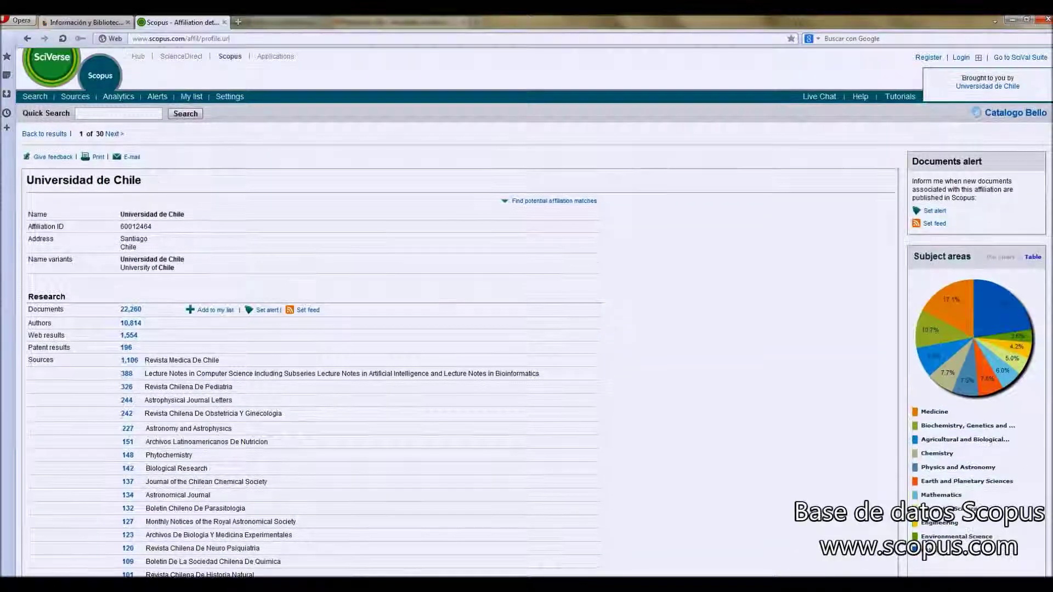
click(958, 59)
click(720, 92)
text(mivilla)
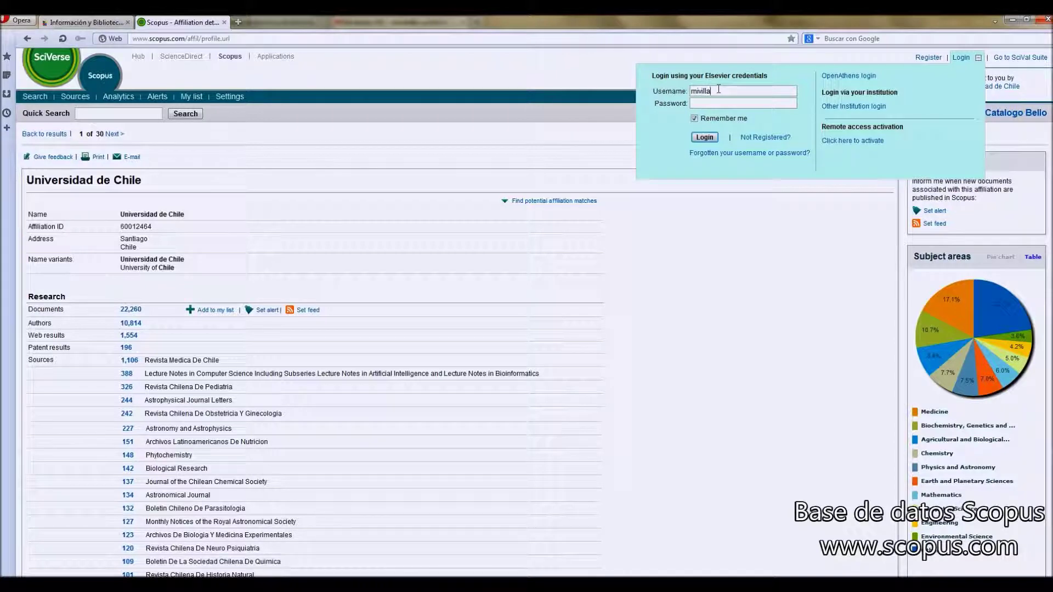
click(724, 102)
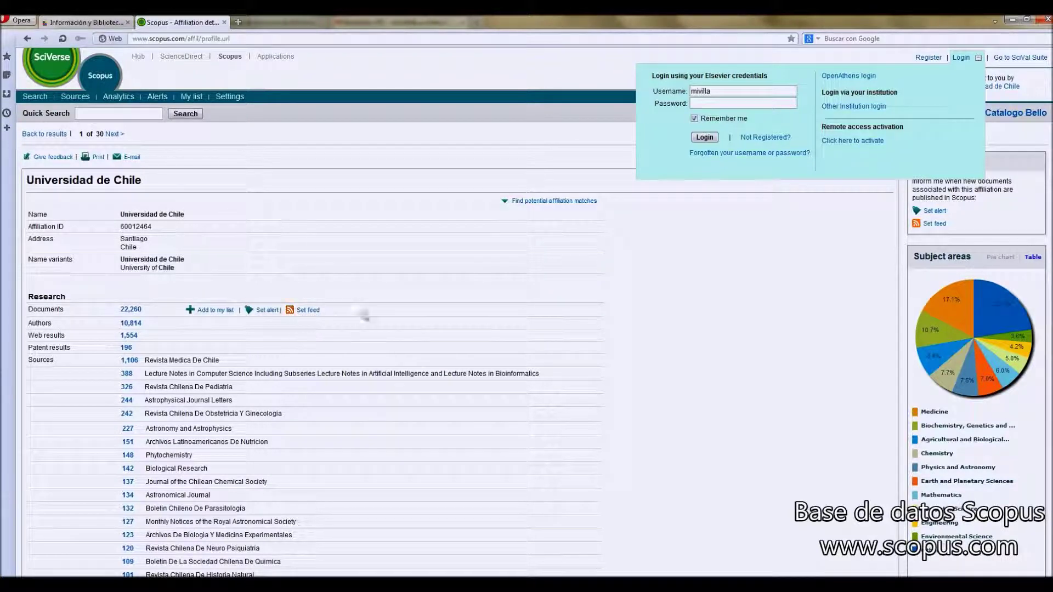
click(978, 58)
scroll(534, 313, down, 4)
scroll(533, 312, down, 2)
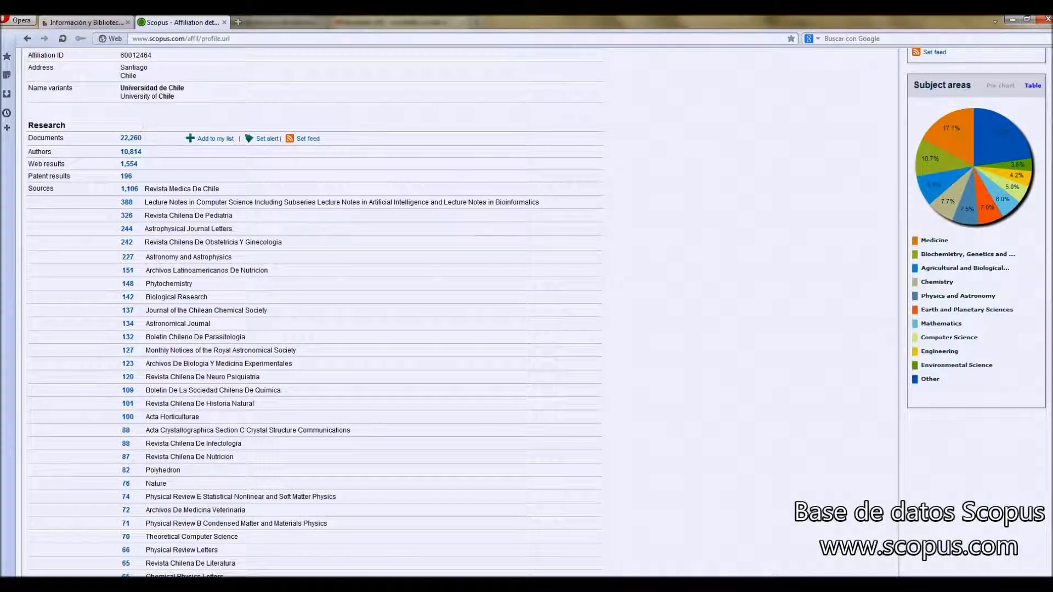
scroll(534, 312, up, 1)
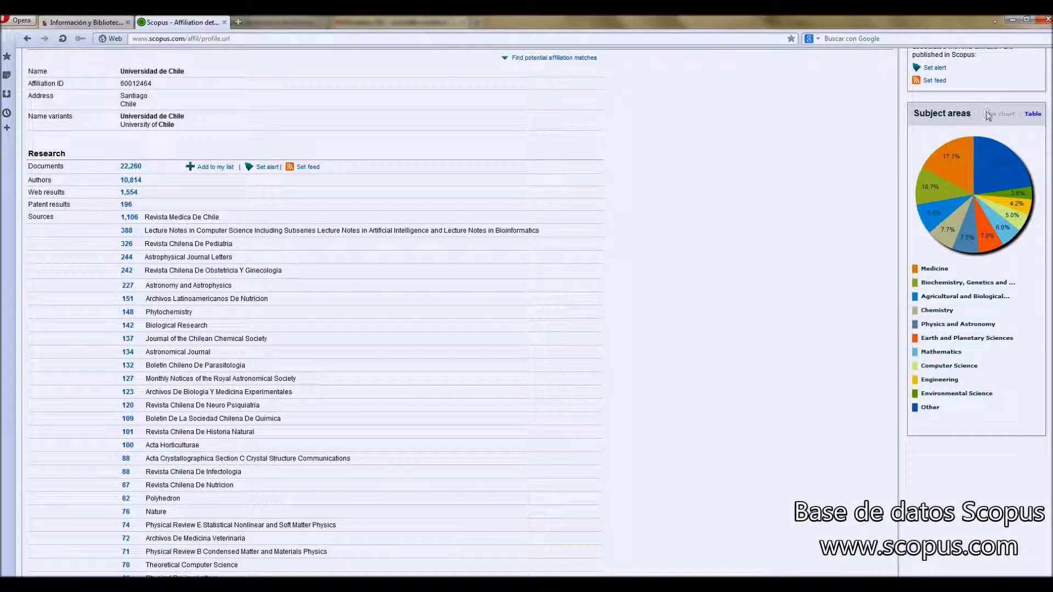
mouse_move(1012, 178)
mouse_move(943, 168)
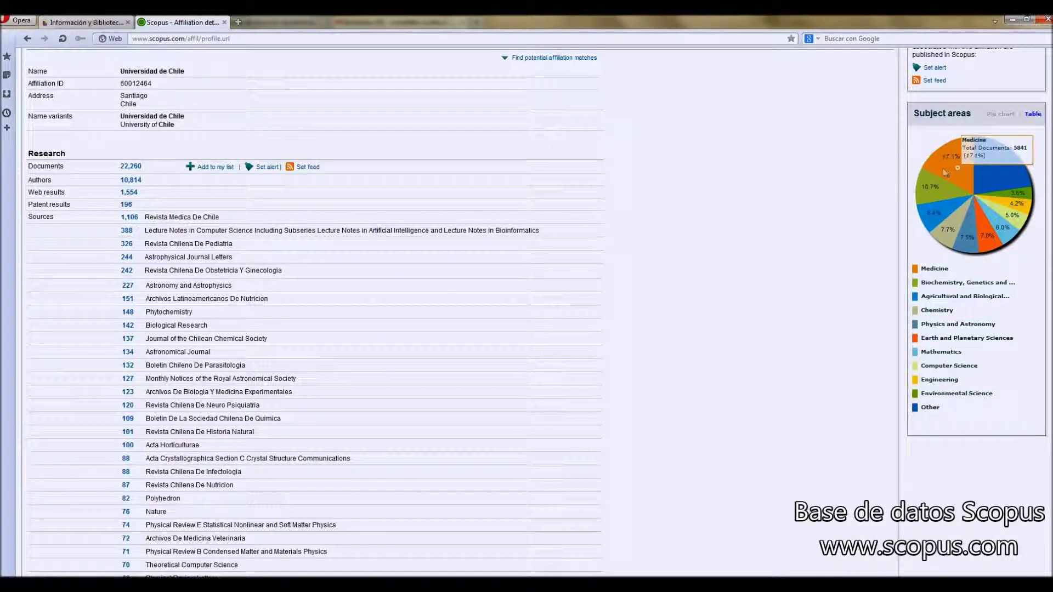
mouse_move(940, 224)
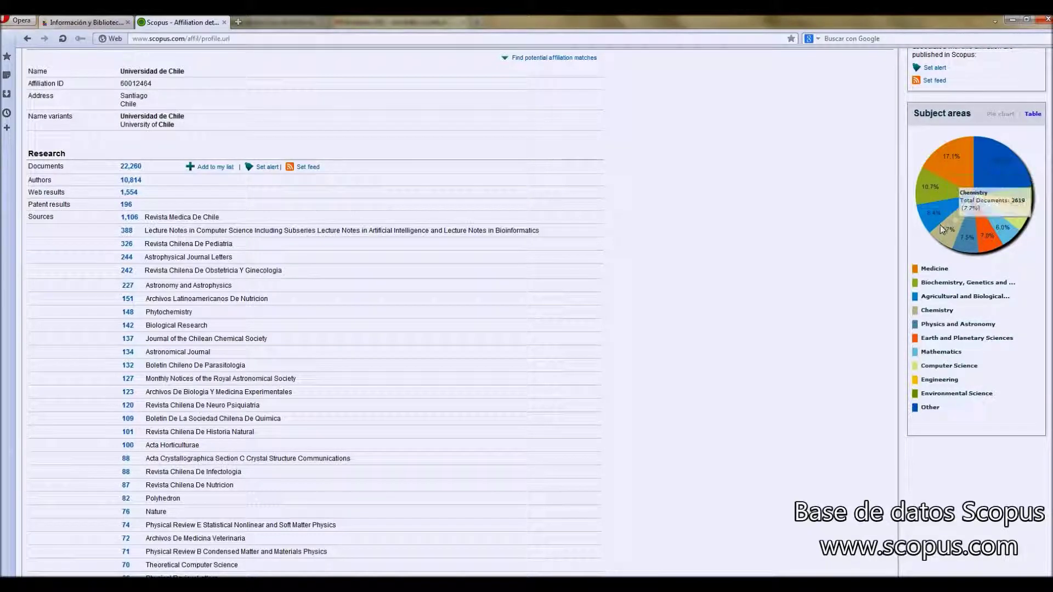
mouse_move(999, 232)
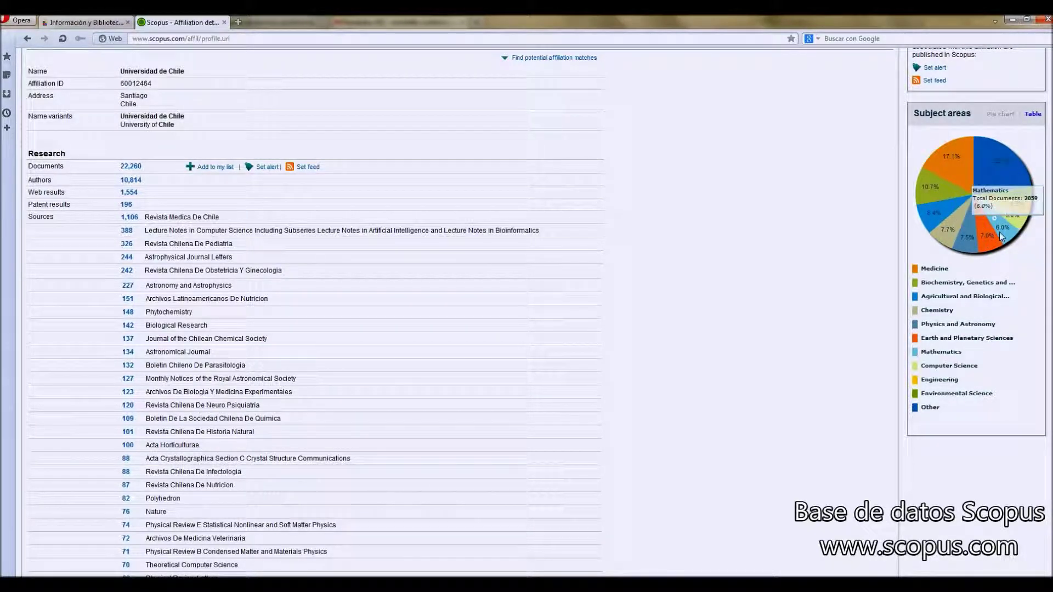
mouse_move(1026, 197)
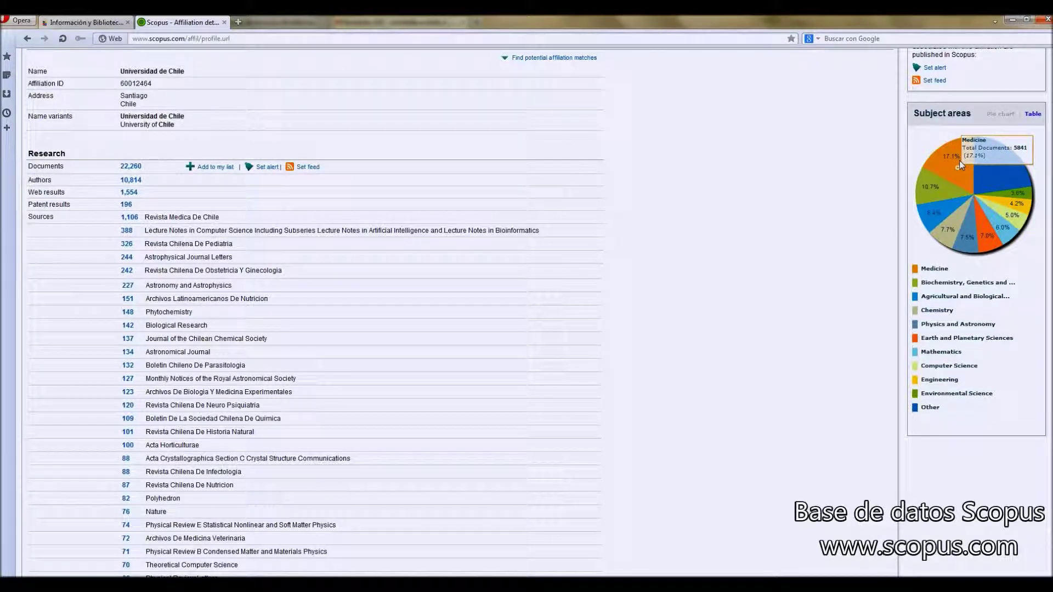
mouse_move(1002, 160)
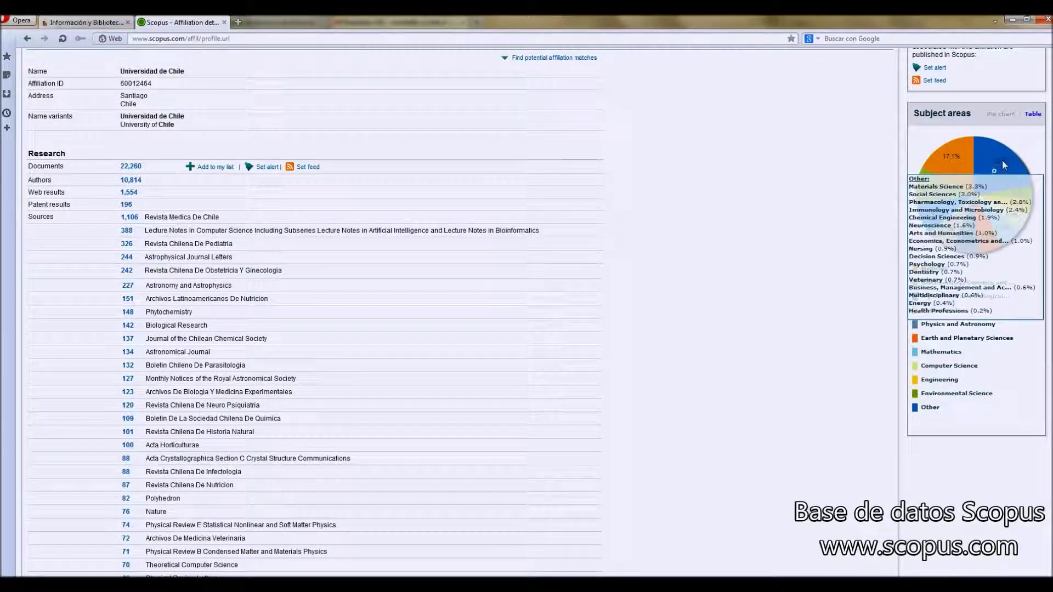
- Switch Subject areas to table view, showing Medicine first with 5841 documents (17.1%)
click(1034, 114)
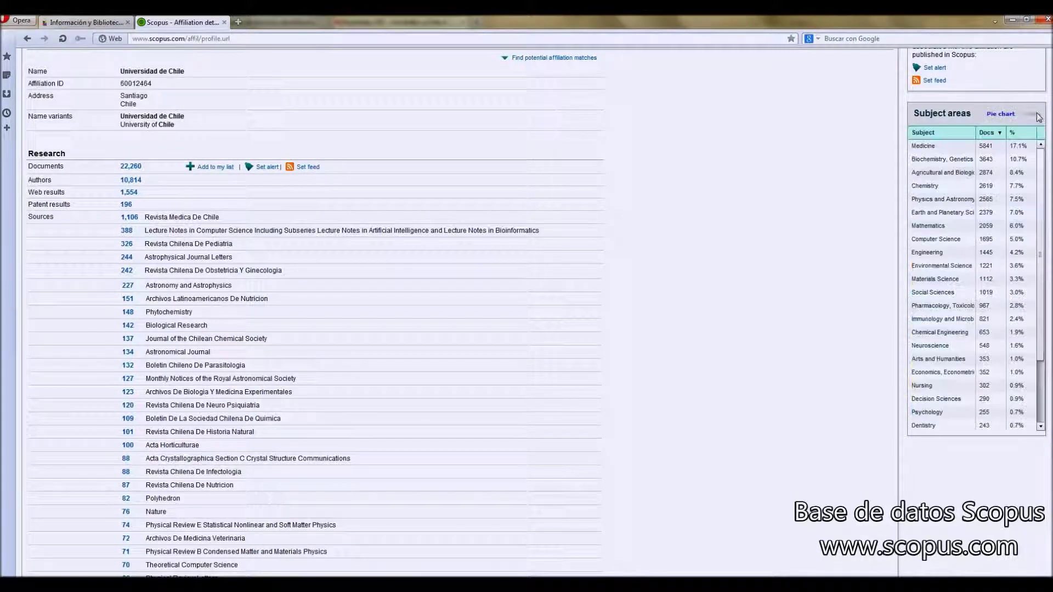
drag(1040, 162, 935, 147)
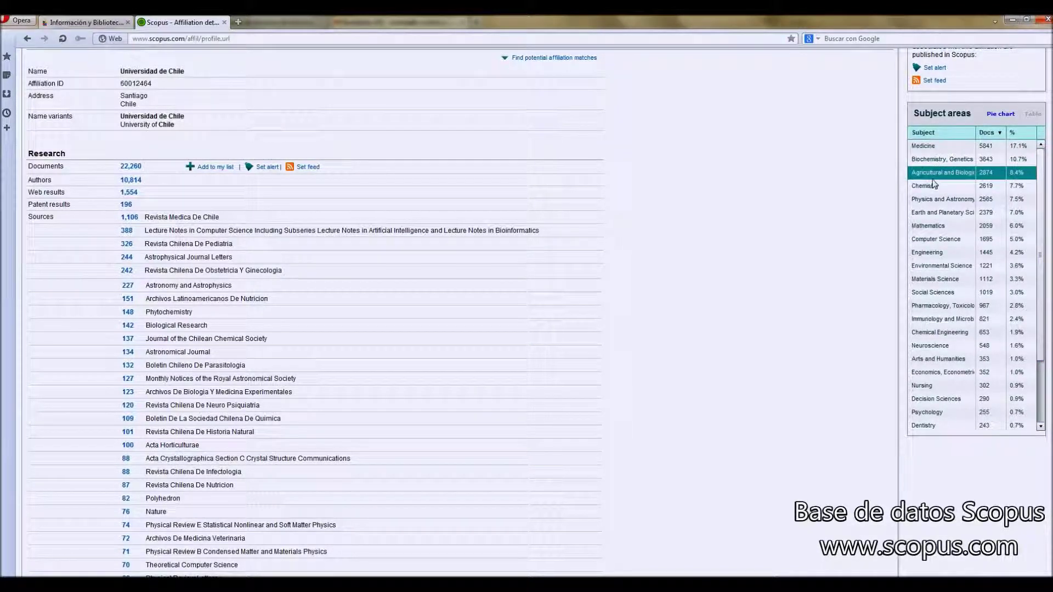
scroll(526, 308, up, 3)
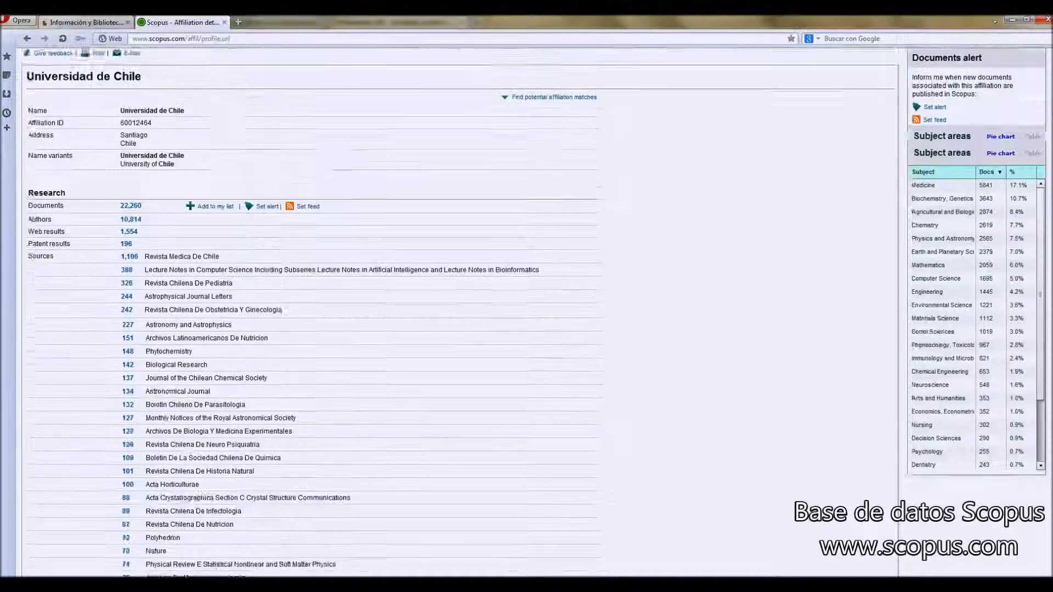